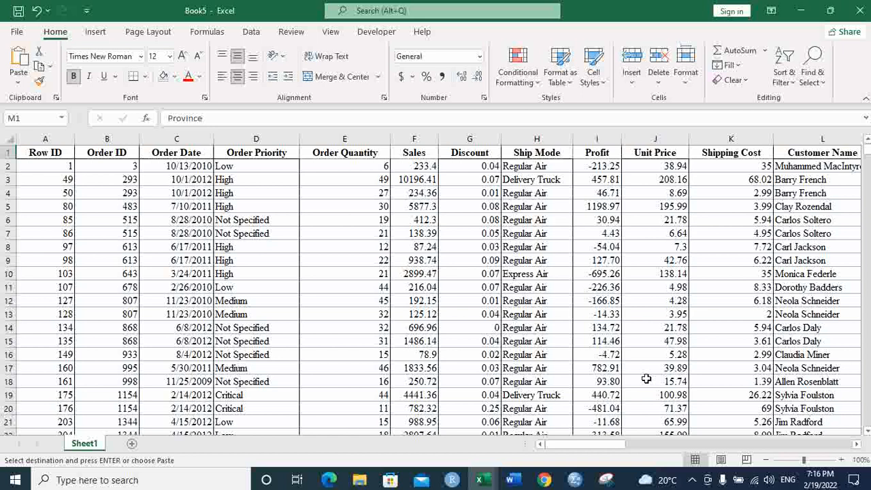
Review the sales table's columns across the sheet, highlighting the Province column.
{"action": "mouse_move", "coordinate": [549, 447]}
{"action": "left_mouse_down"}
{"action": "mouse_move", "coordinate": [662, 447]}
{"action": "mouse_move", "coordinate": [550, 445]}
{"action": "left_mouse_up"}
{"action": "left_click_drag", "start_coordinate": [592, 447], "coordinate": [649, 446]}
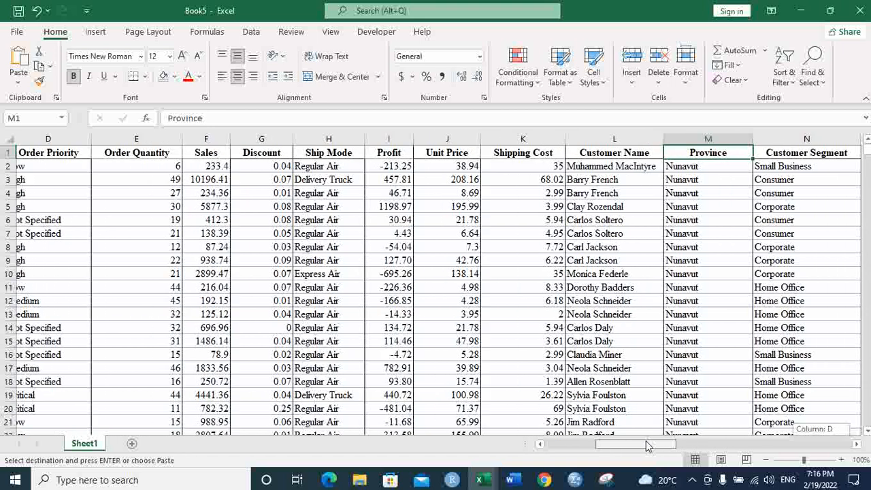
{"action": "left_click", "coordinate": [217, 139]}
{"action": "left_click", "coordinate": [714, 140]}
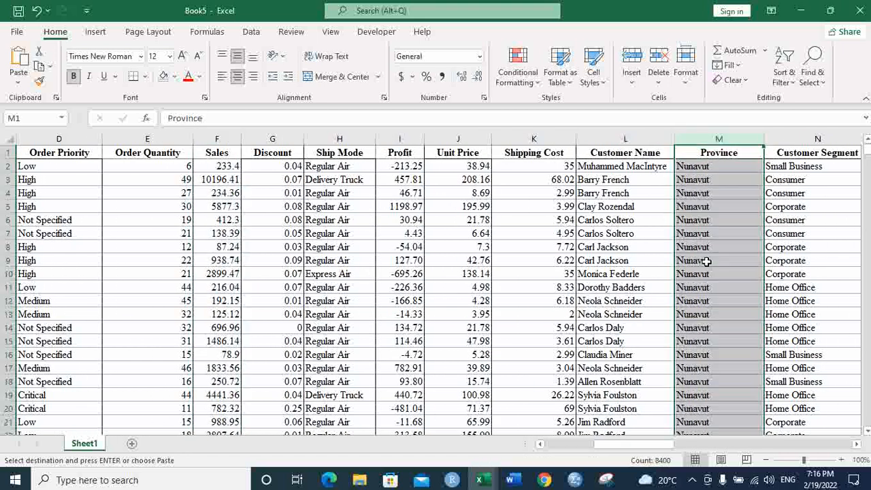
{"action": "left_click_drag", "start_coordinate": [867, 155], "coordinate": [856, 136]}
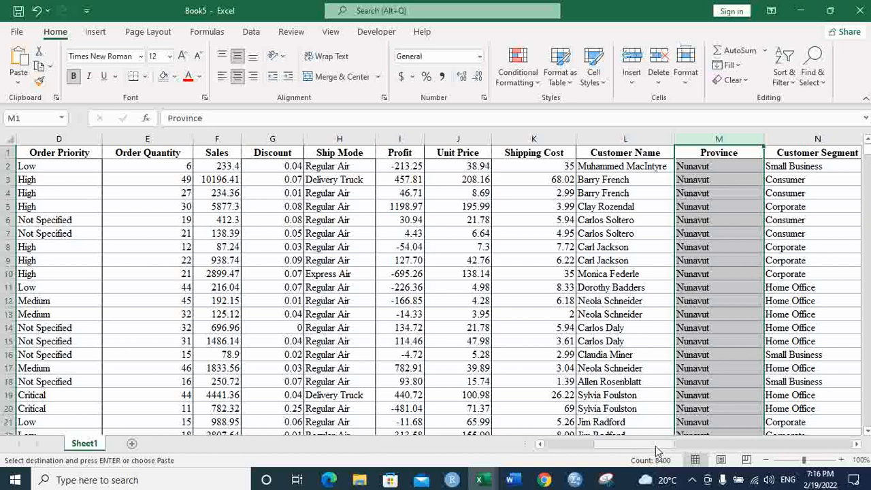
{"action": "left_click_drag", "start_coordinate": [656, 450], "coordinate": [563, 455]}
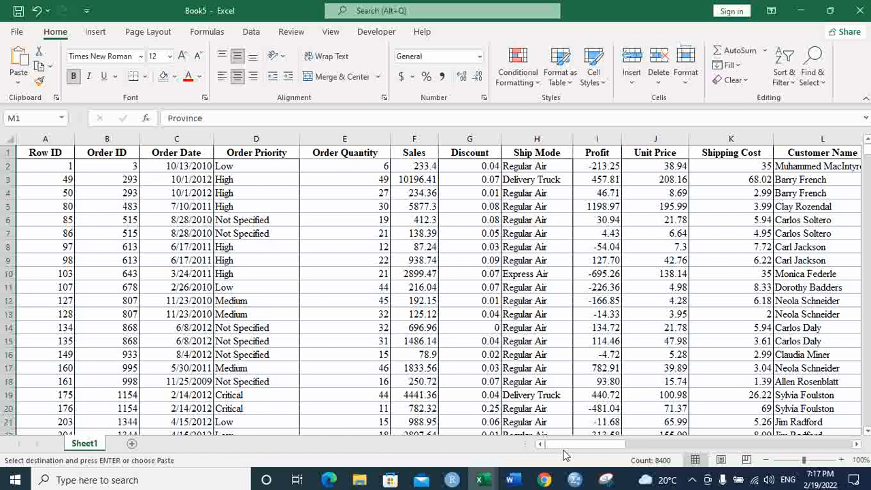
Turn on filtering for the sales table's header row.
{"action": "left_click", "coordinate": [109, 164]}
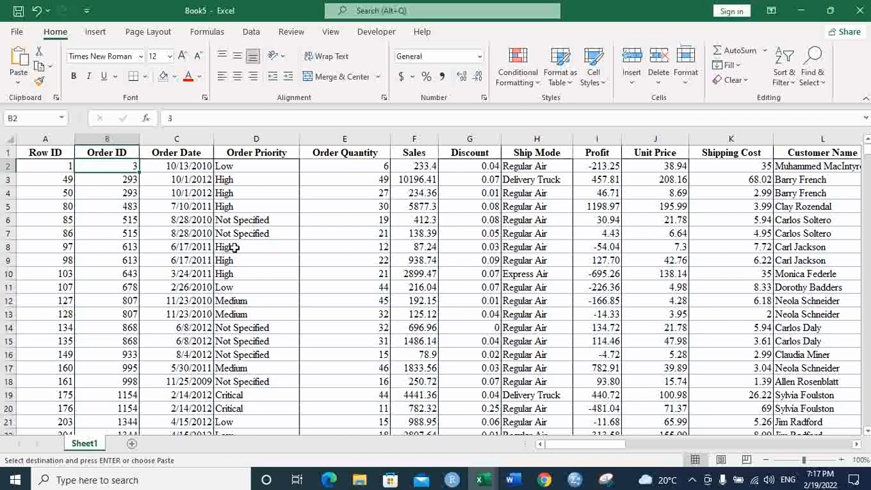
{"action": "left_click", "coordinate": [256, 34]}
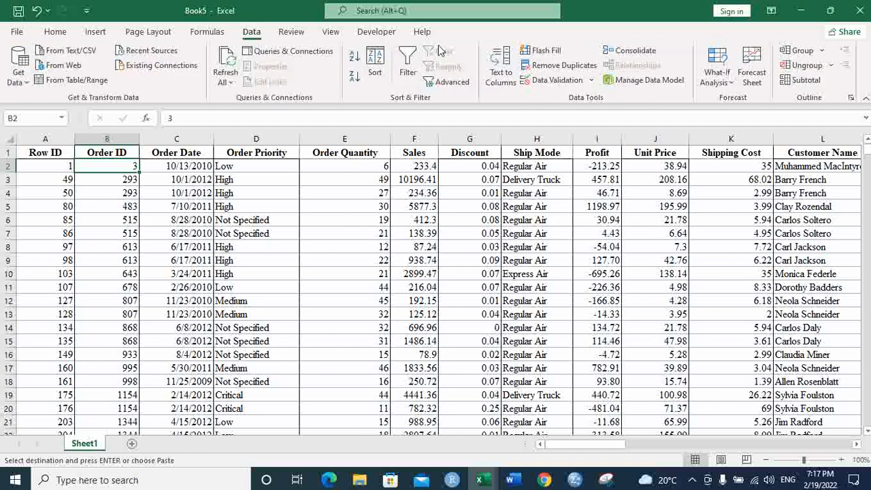
{"action": "left_click", "coordinate": [405, 75]}
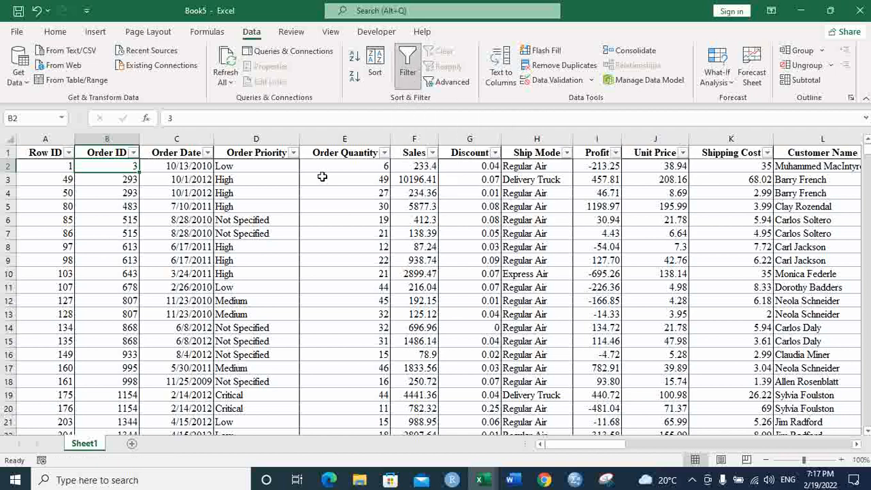
Examine the province names available in the Province column's filter list, leaving the filter unchanged.
{"action": "left_click_drag", "start_coordinate": [586, 445], "coordinate": [562, 452]}
{"action": "mouse_move", "coordinate": [561, 449]}
{"action": "left_mouse_down"}
{"action": "mouse_move", "coordinate": [659, 440]}
{"action": "mouse_move", "coordinate": [550, 450]}
{"action": "left_mouse_up"}
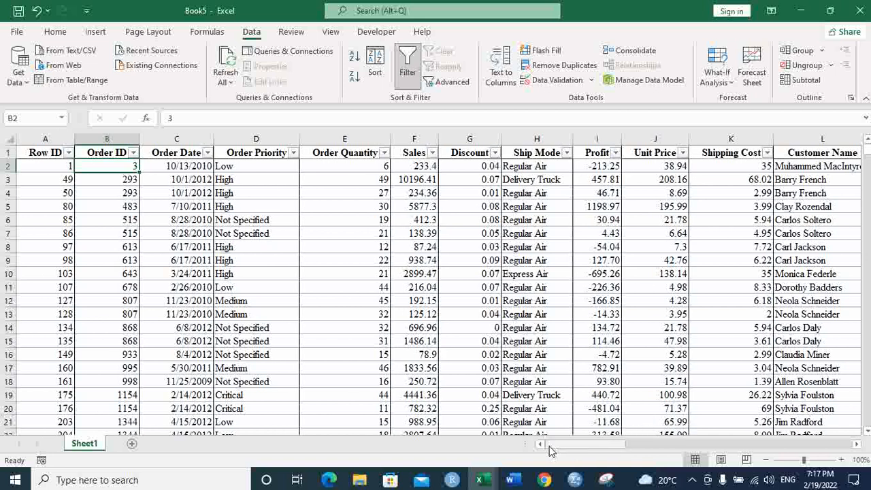
{"action": "left_click_drag", "start_coordinate": [549, 451], "coordinate": [630, 444]}
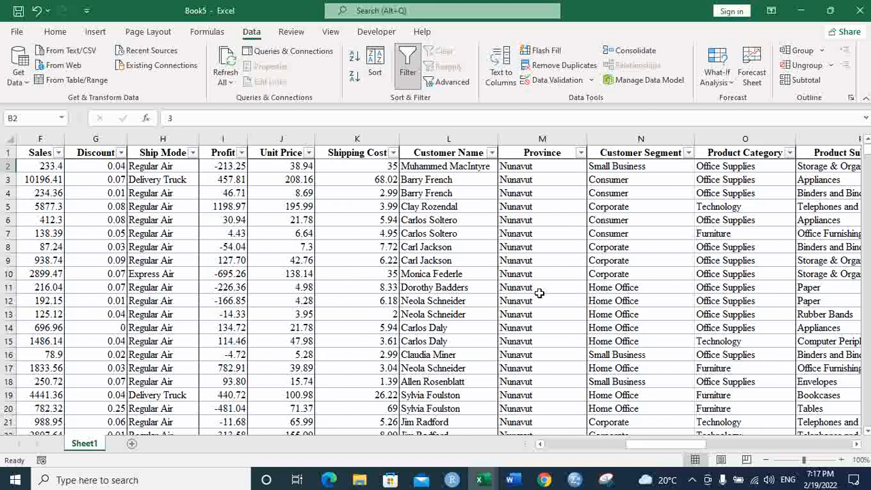
{"action": "left_click", "coordinate": [549, 138]}
{"action": "left_click", "coordinate": [547, 193]}
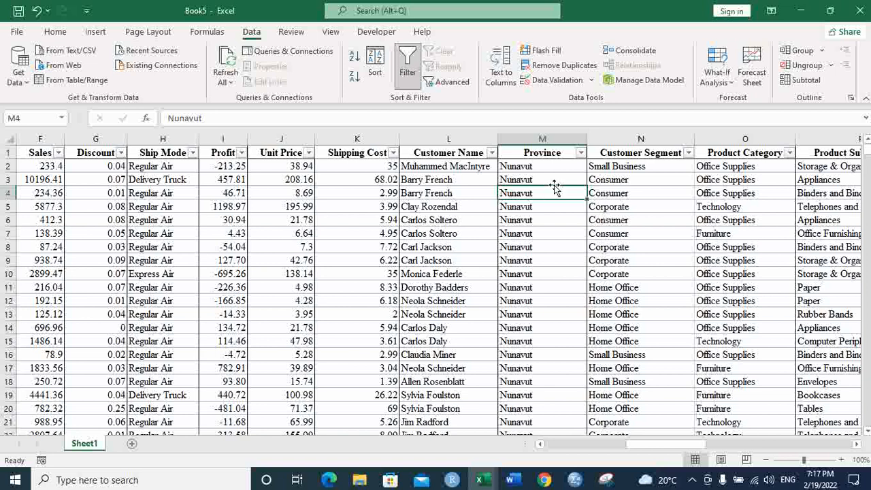
{"action": "left_click", "coordinate": [581, 153]}
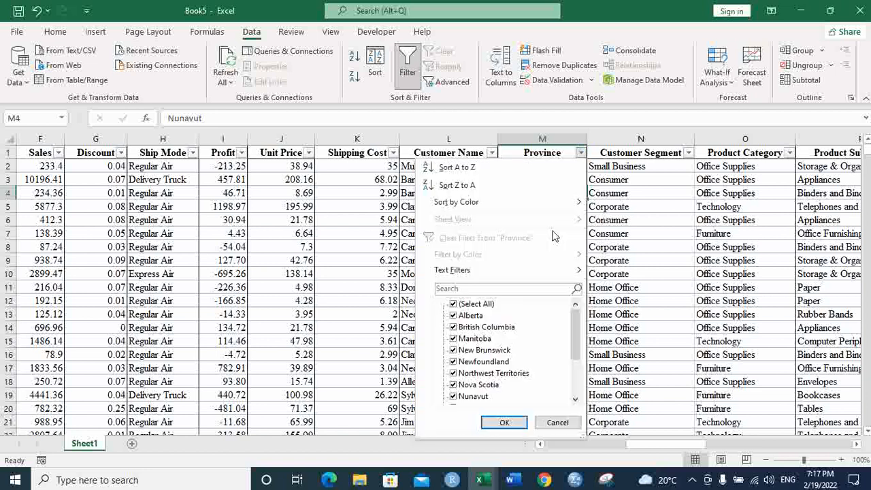
{"action": "left_click_drag", "start_coordinate": [575, 336], "coordinate": [575, 314]}
{"action": "left_click", "coordinate": [617, 322]}
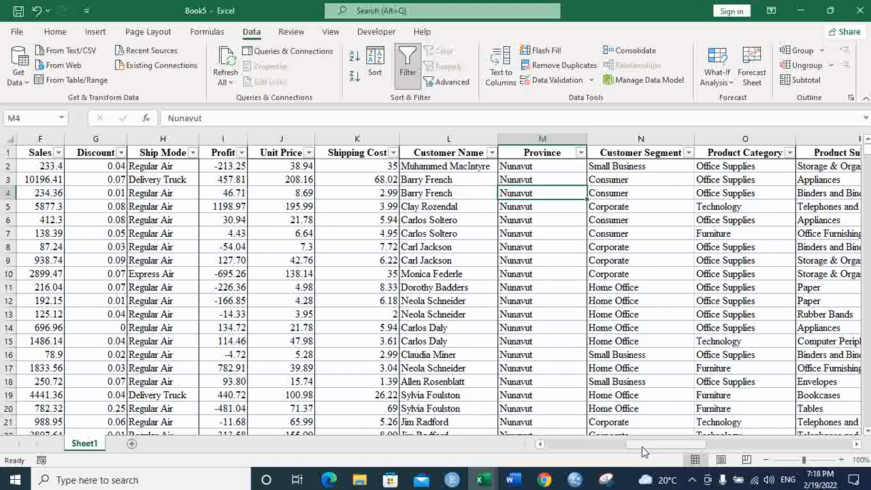
Move the Sales column so it sits directly between the Province and Customer Segment columns.
{"action": "left_click_drag", "start_coordinate": [641, 446], "coordinate": [550, 451]}
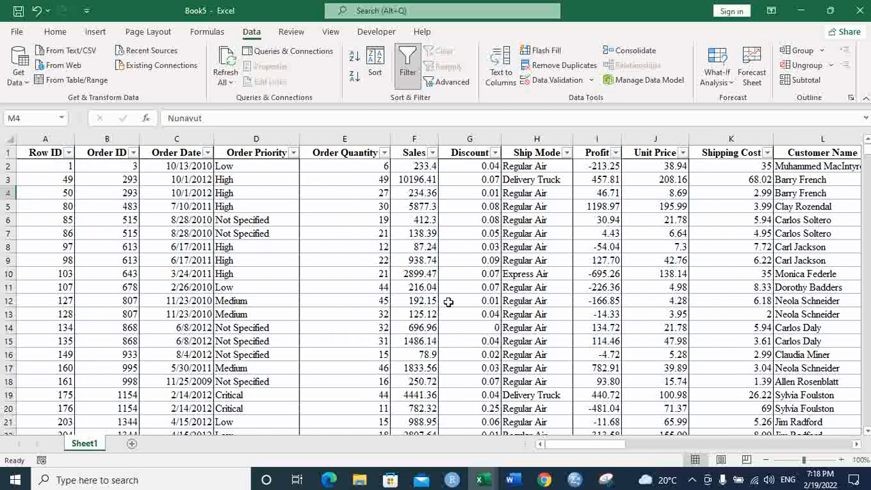
{"action": "left_click", "coordinate": [420, 136]}
{"action": "right_click", "coordinate": [419, 138]}
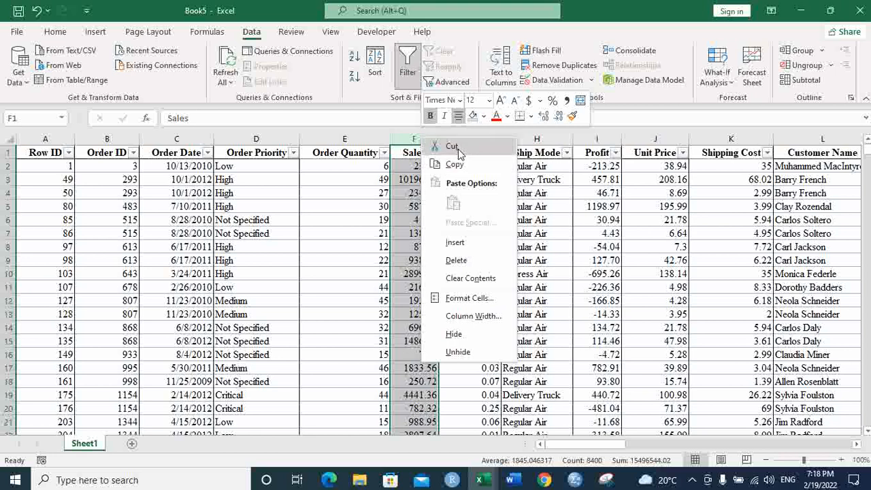
{"action": "left_click", "coordinate": [409, 133]}
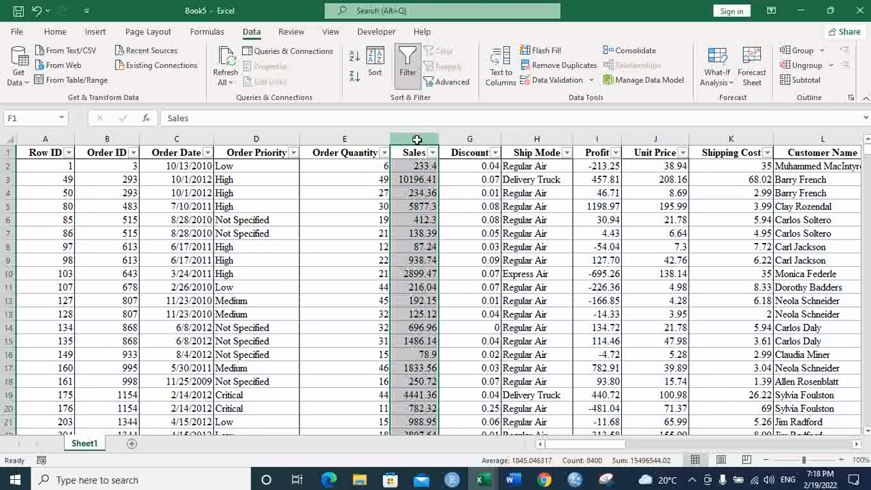
{"action": "right_click", "coordinate": [416, 138]}
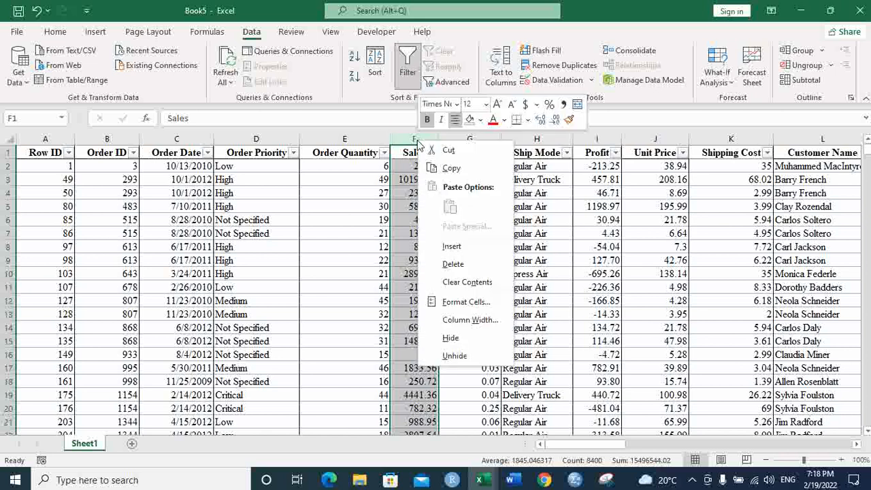
{"action": "left_click", "coordinate": [455, 168]}
{"action": "left_click_drag", "start_coordinate": [562, 443], "coordinate": [663, 446]}
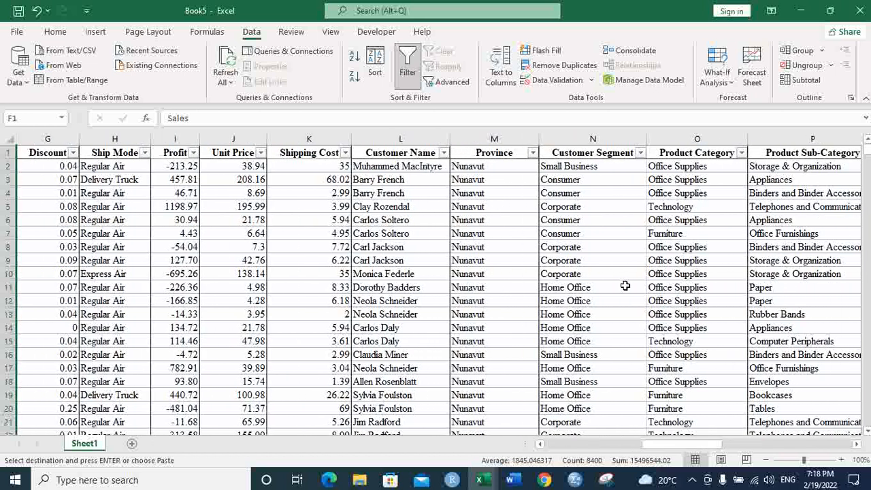
{"action": "left_click", "coordinate": [592, 138]}
{"action": "right_click", "coordinate": [593, 139]}
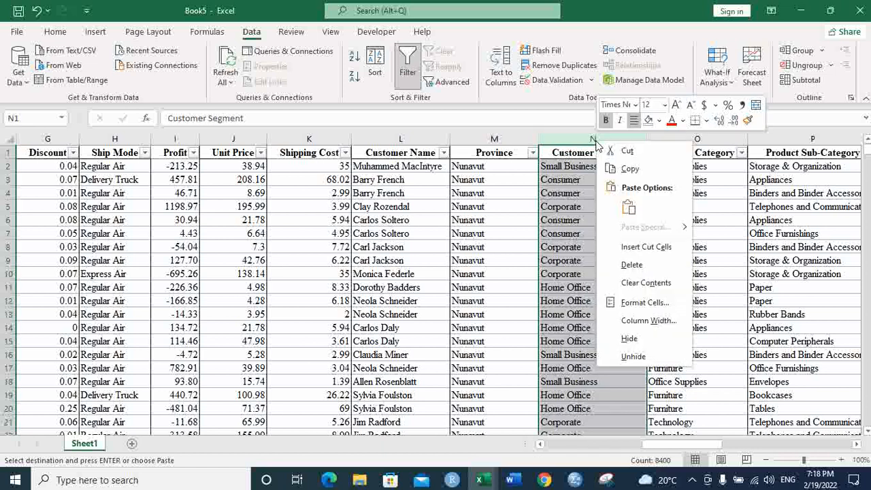
{"action": "left_click", "coordinate": [644, 246]}
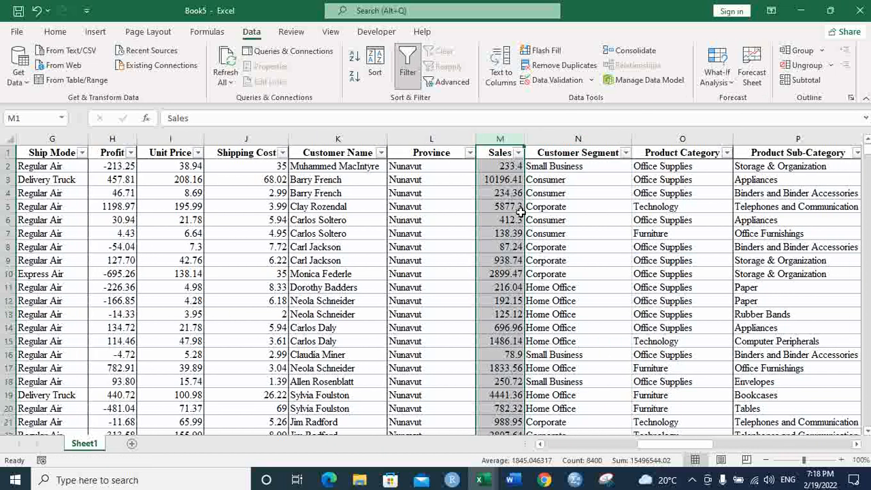
{"action": "left_click", "coordinate": [457, 172]}
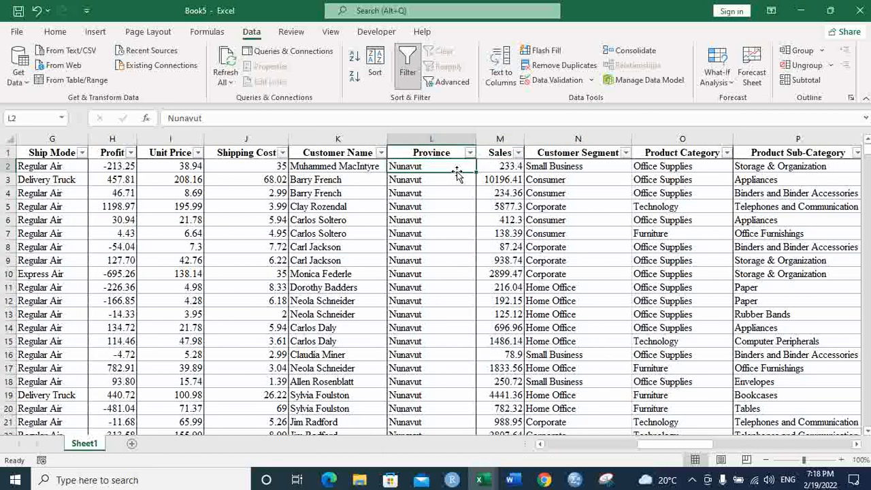
Sort the table by Province from A to Z.
{"action": "left_click", "coordinate": [495, 170]}
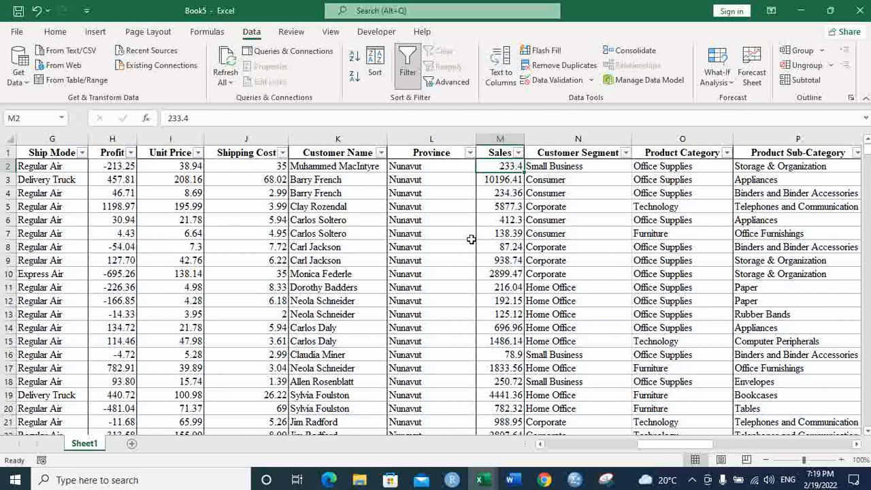
{"action": "left_click", "coordinate": [507, 260]}
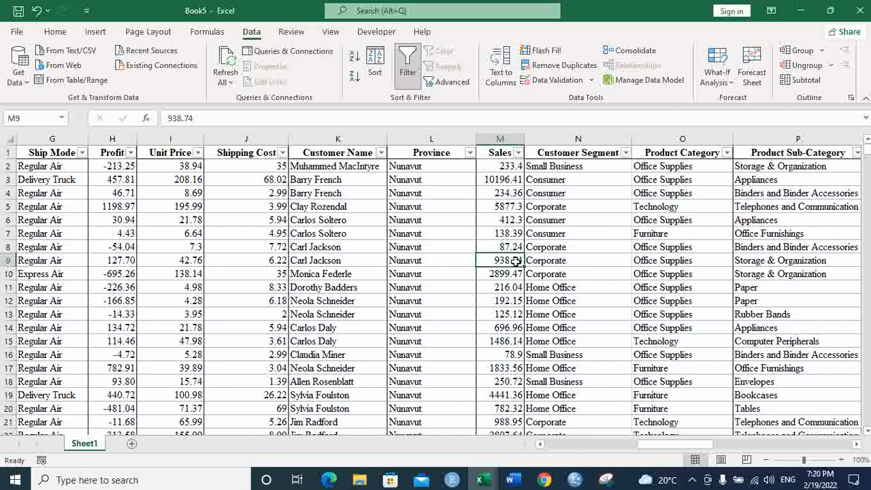
{"action": "left_click", "coordinate": [470, 155]}
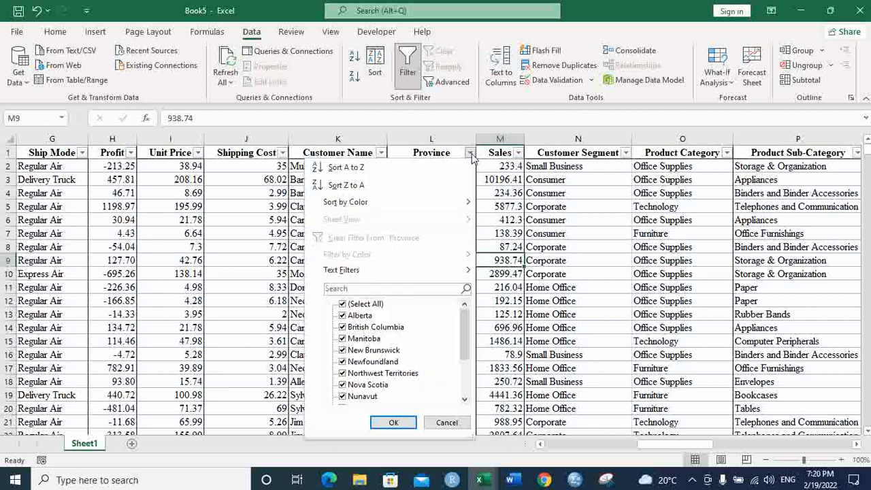
{"action": "left_click", "coordinate": [347, 168]}
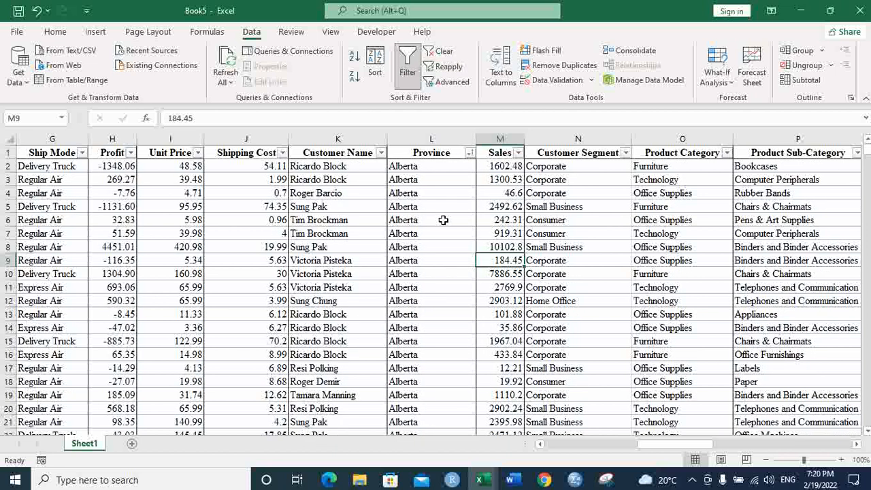
Check how the sorted Province column groups its rows, going from Alberta down into British Columbia.
{"action": "left_click", "coordinate": [518, 381]}
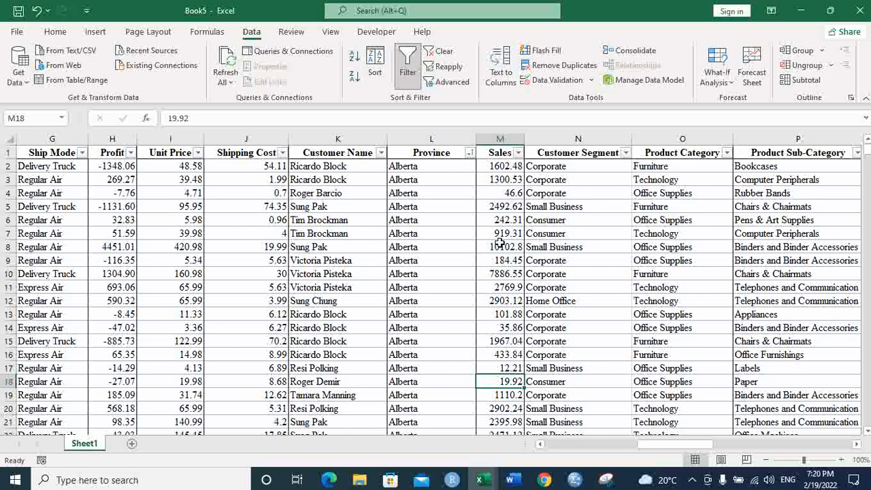
{"action": "left_click", "coordinate": [455, 163]}
{"action": "left_click_drag", "start_coordinate": [455, 163], "coordinate": [444, 379]}
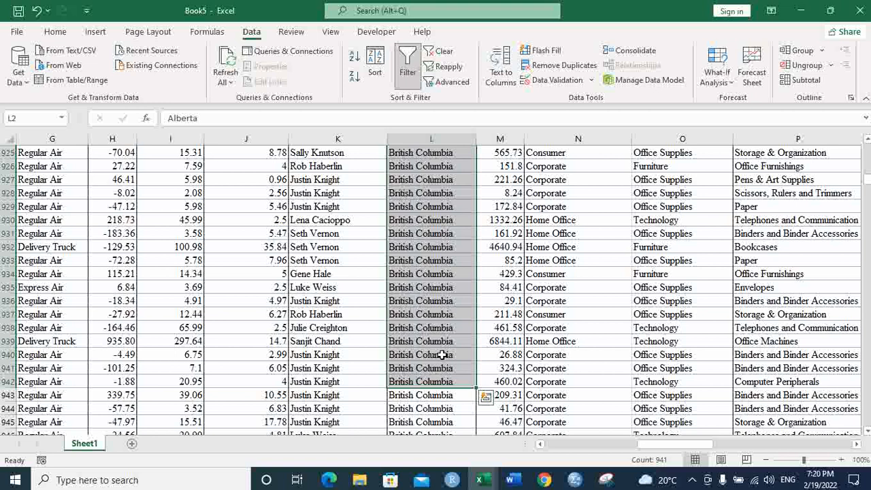
{"action": "left_click", "coordinate": [429, 283]}
{"action": "left_click_drag", "start_coordinate": [867, 178], "coordinate": [867, 141]}
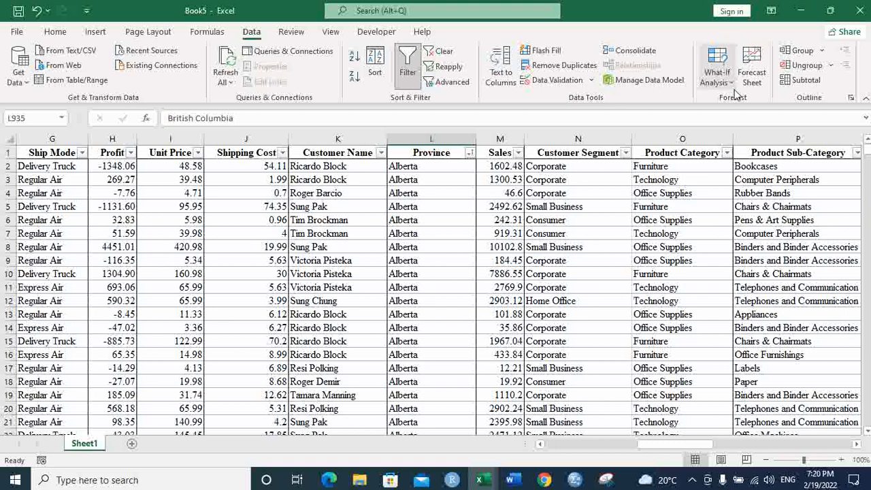
Start a subtotal for the table and group it at each change in Province.
{"action": "left_click", "coordinate": [805, 81]}
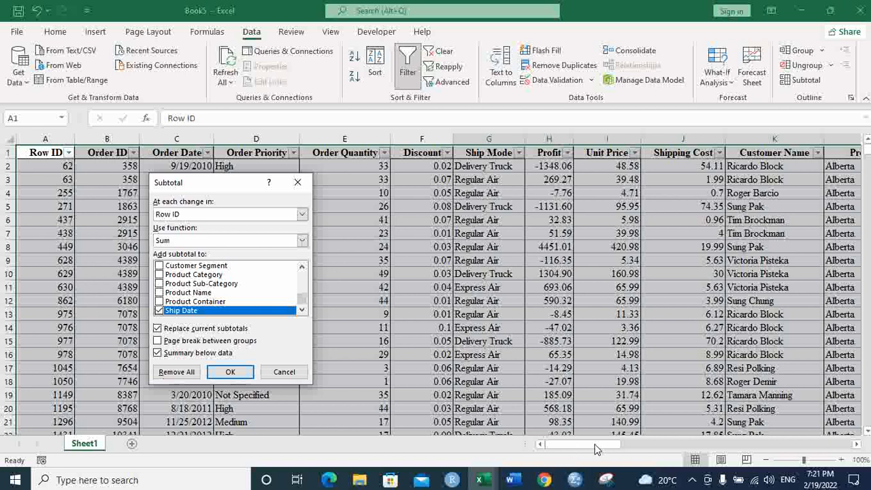
{"action": "left_click", "coordinate": [302, 214]}
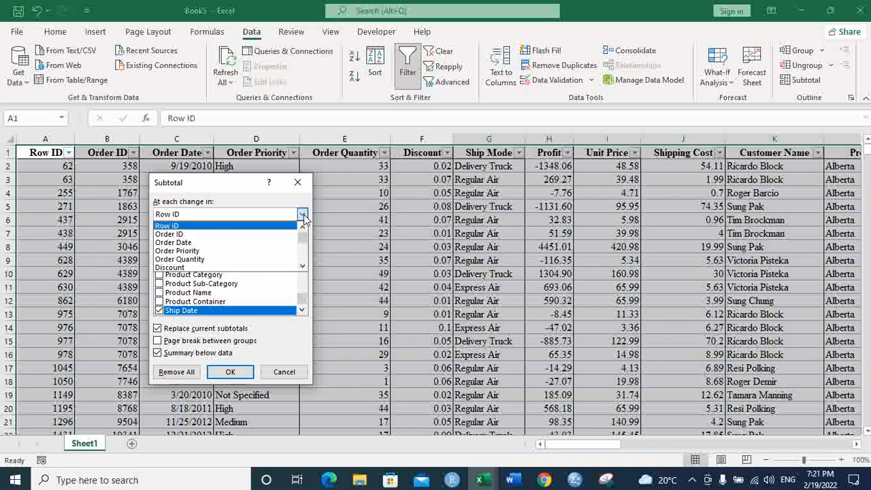
{"action": "left_click_drag", "start_coordinate": [304, 244], "coordinate": [306, 252]}
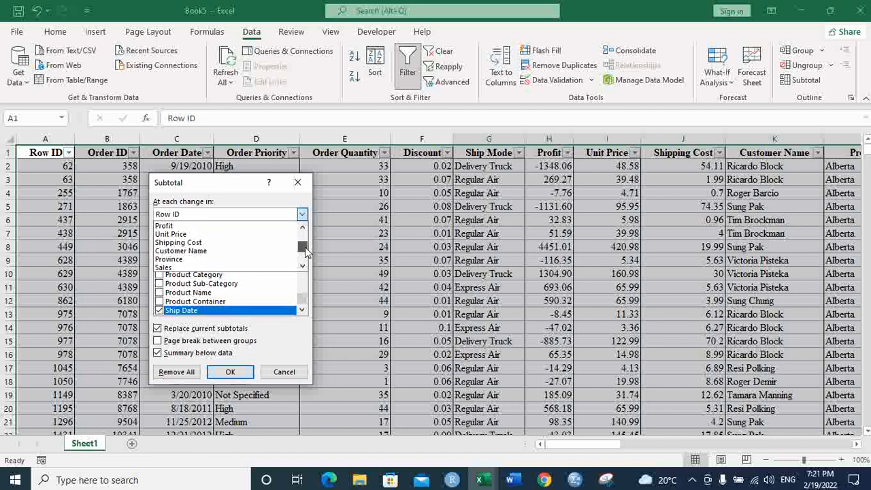
{"action": "left_click", "coordinate": [210, 260]}
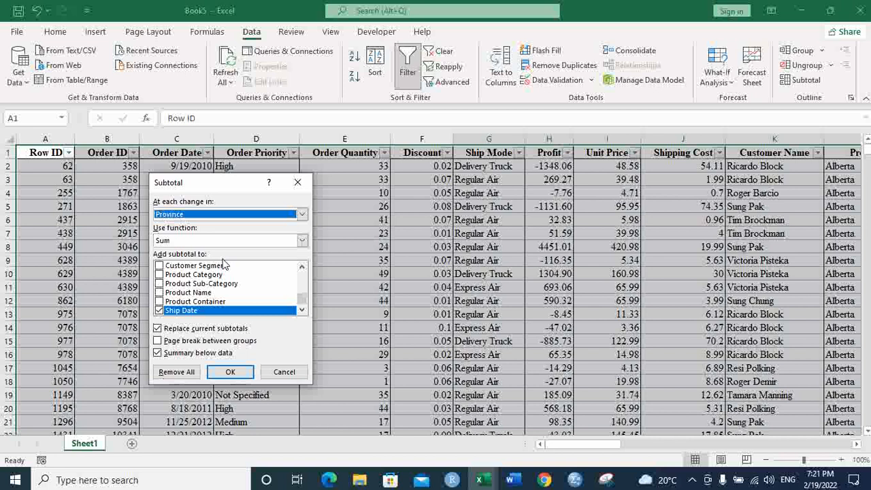
Exclude Ship Date from the subtotal, add Sales instead, and apply it with the Sum function.
{"action": "left_click", "coordinate": [159, 310]}
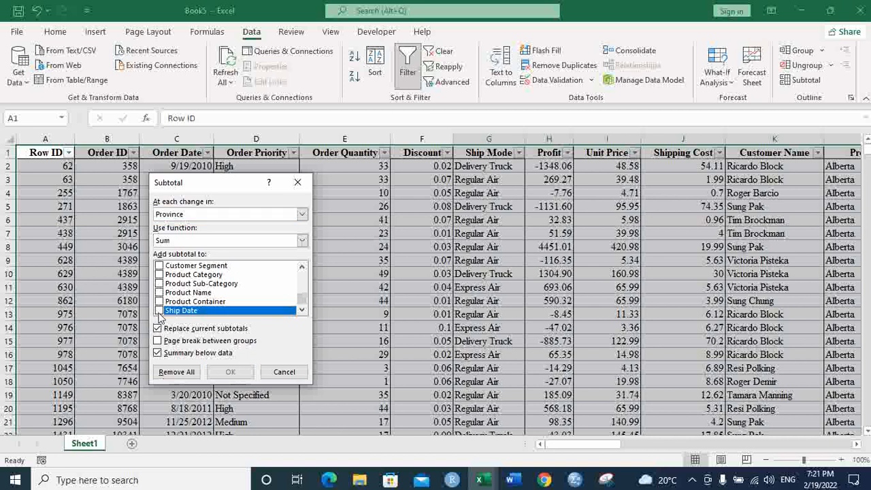
{"action": "left_click_drag", "start_coordinate": [305, 299], "coordinate": [303, 294]}
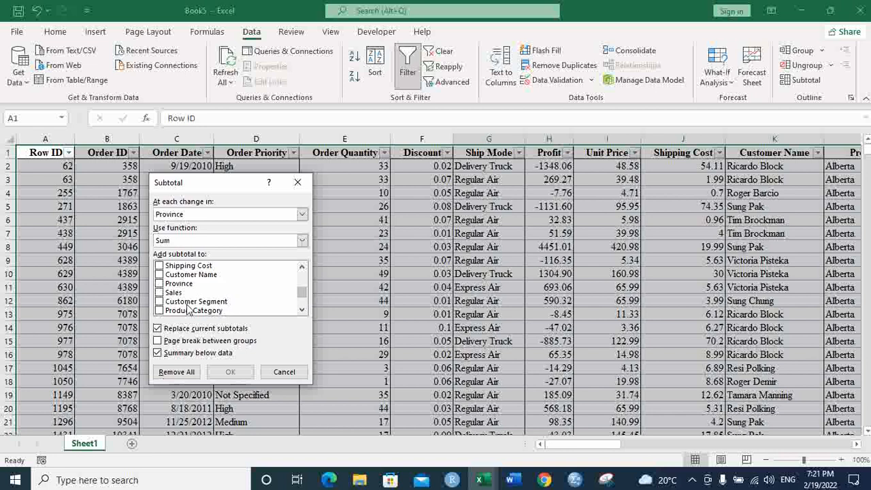
{"action": "left_click", "coordinate": [161, 293]}
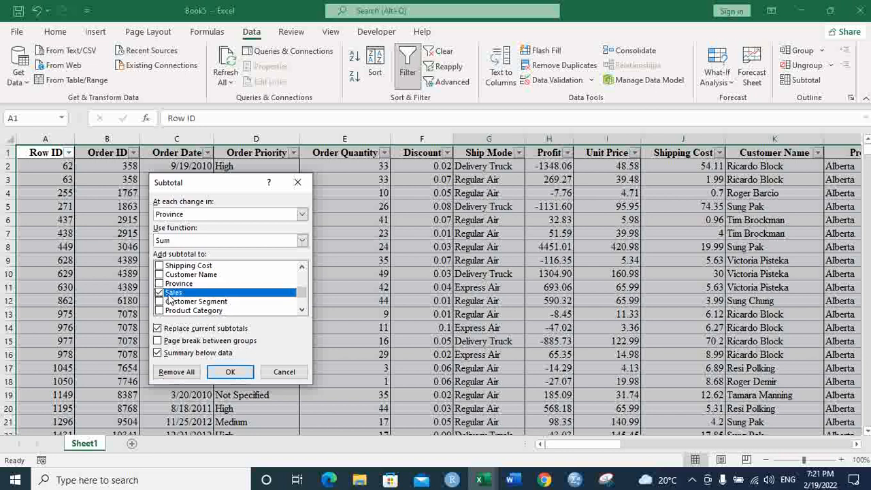
{"action": "mouse_move", "coordinate": [303, 294]}
{"action": "left_mouse_down"}
{"action": "mouse_move", "coordinate": [302, 275]}
{"action": "mouse_move", "coordinate": [304, 308]}
{"action": "mouse_move", "coordinate": [303, 281]}
{"action": "mouse_move", "coordinate": [305, 296]}
{"action": "left_mouse_up"}
{"action": "left_click", "coordinate": [303, 308]}
{"action": "left_click", "coordinate": [303, 308]}
{"action": "left_click", "coordinate": [304, 309]}
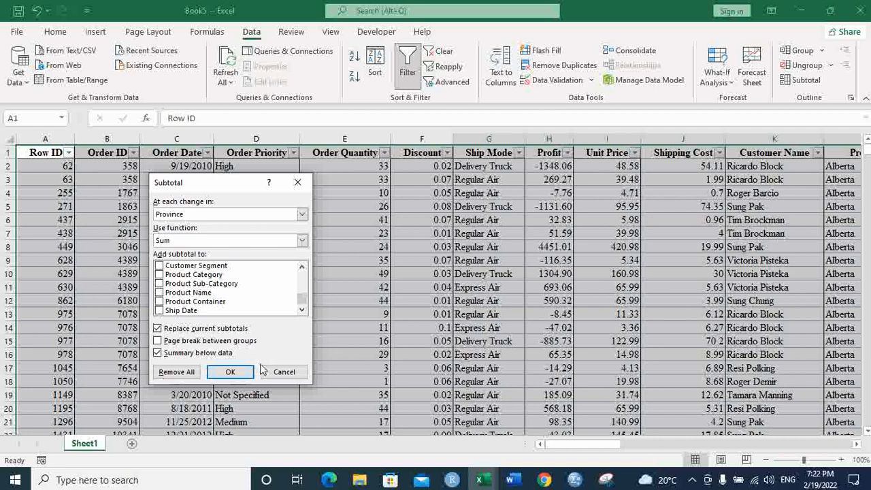
{"action": "left_click", "coordinate": [230, 372]}
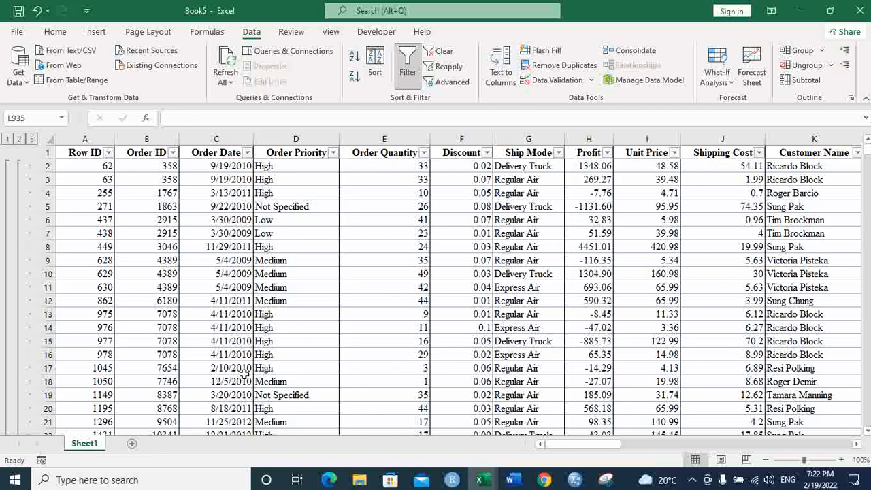